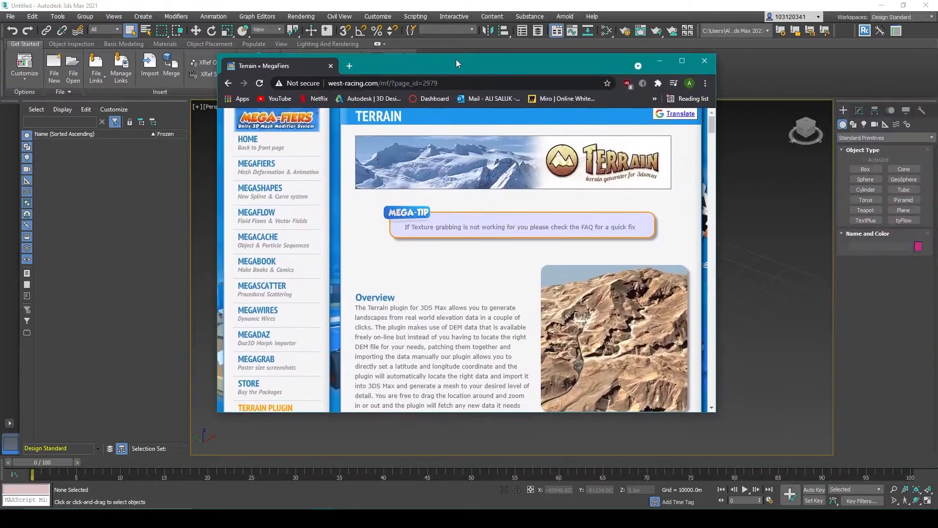
- Examine the Terrain plugin page's overview, supported 3ds Max versions, DEM coverage, demo, installation and terrain creation sections
click(684, 61)
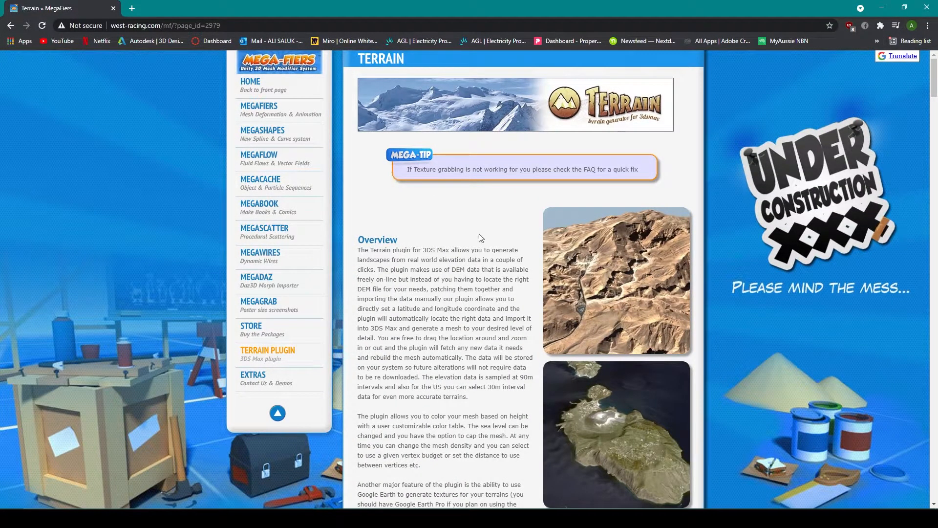
scroll(480, 234, down, 1)
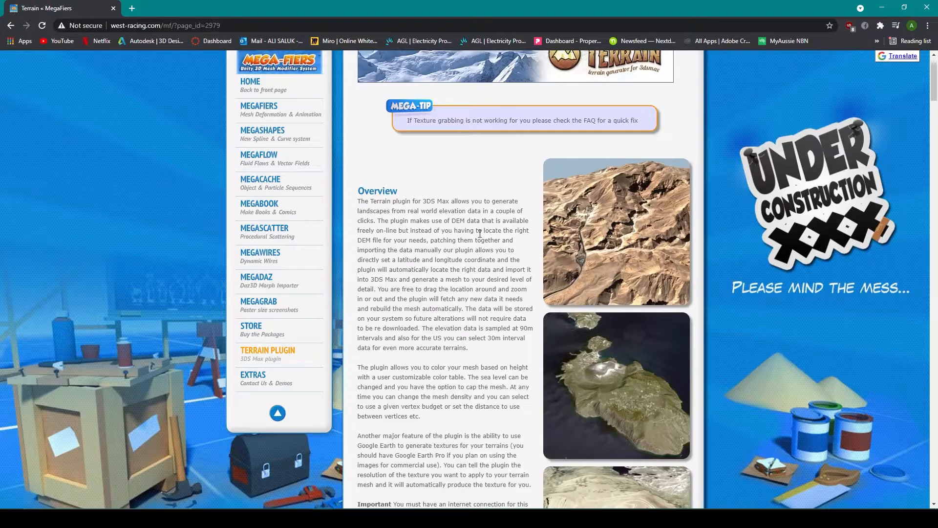
scroll(480, 233, down, 1)
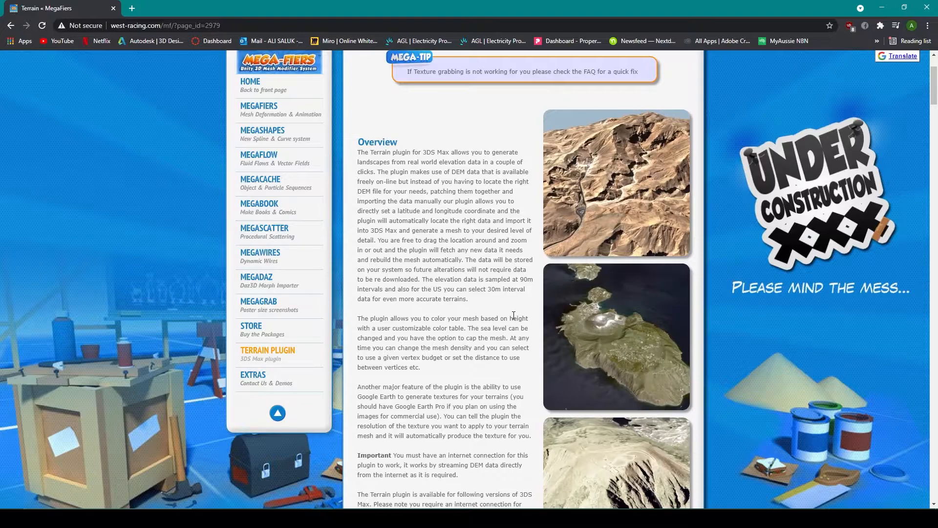
scroll(513, 315, down, 5)
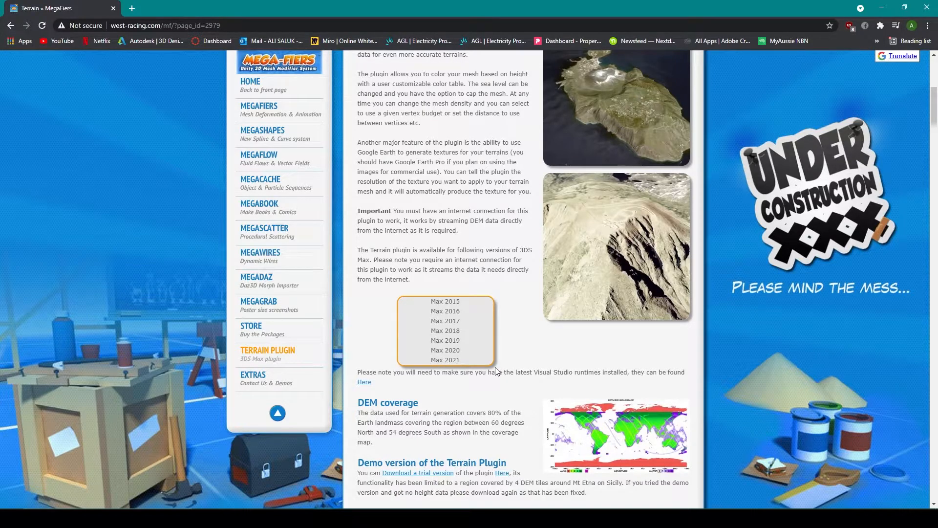
scroll(497, 370, down, 1)
scroll(497, 368, down, 1)
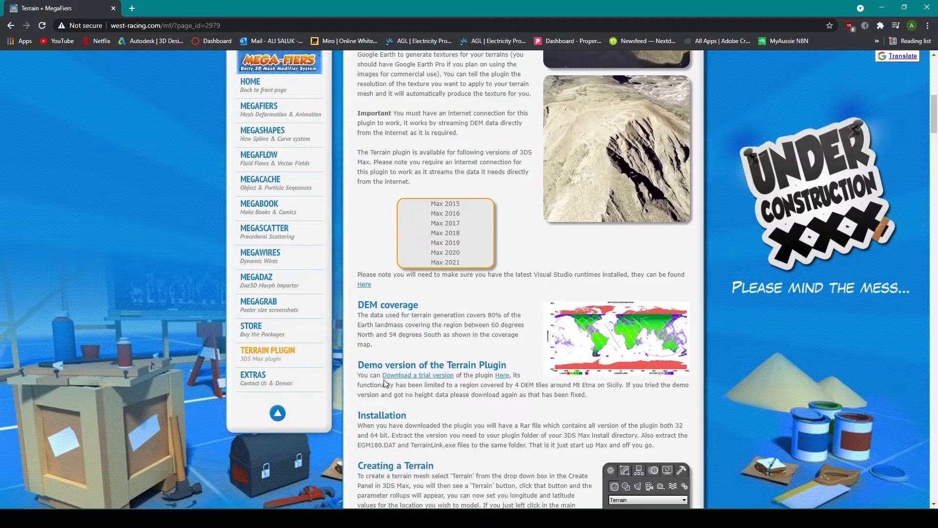
scroll(423, 393, down, 1)
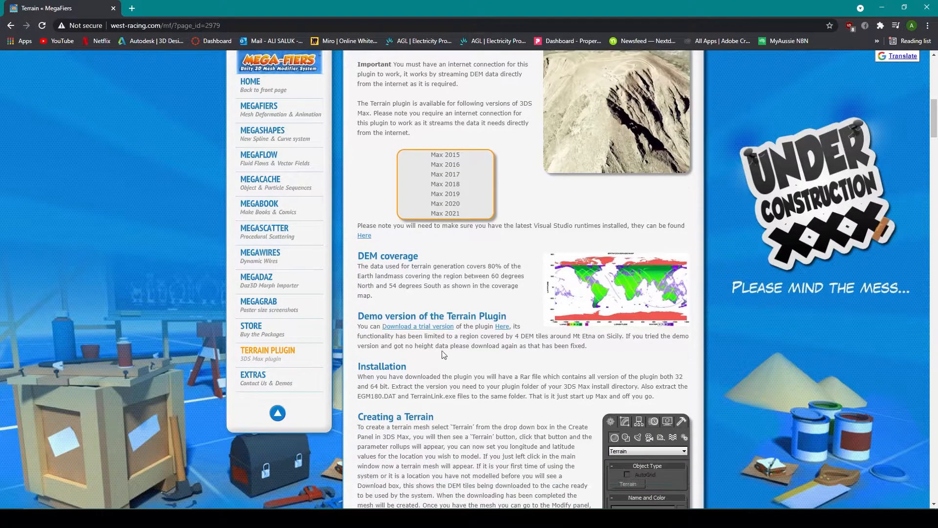
scroll(445, 356, down, 3)
scroll(448, 366, down, 3)
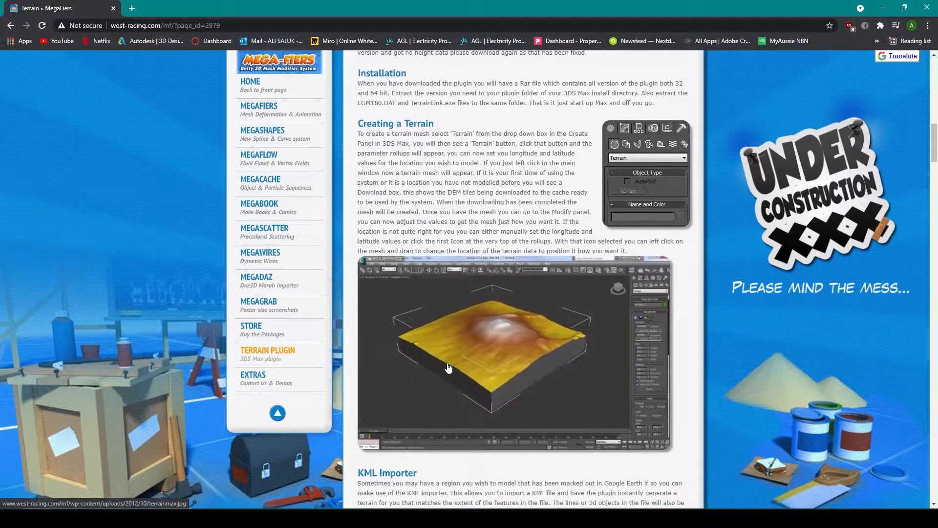
scroll(448, 366, down, 1)
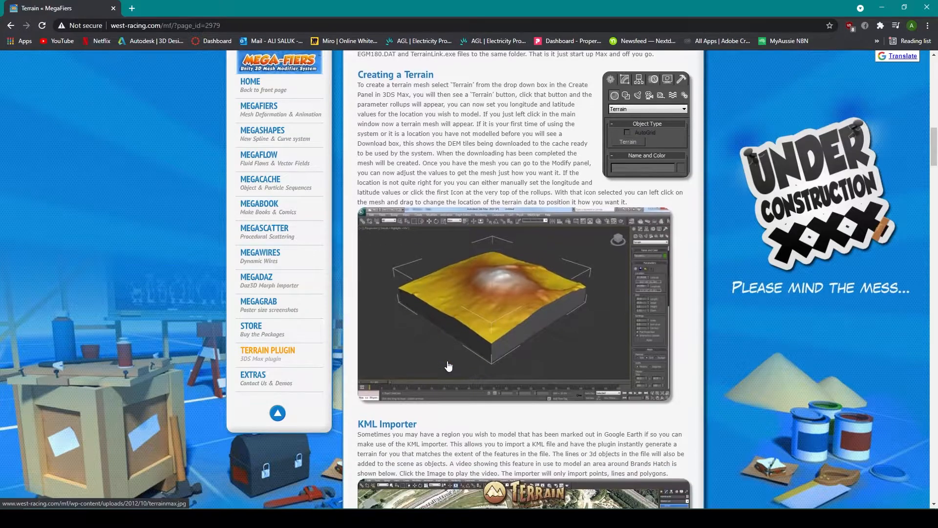
- Read the KML Importer and Terrain Params sections of the plugin page
scroll(538, 322, down, 6)
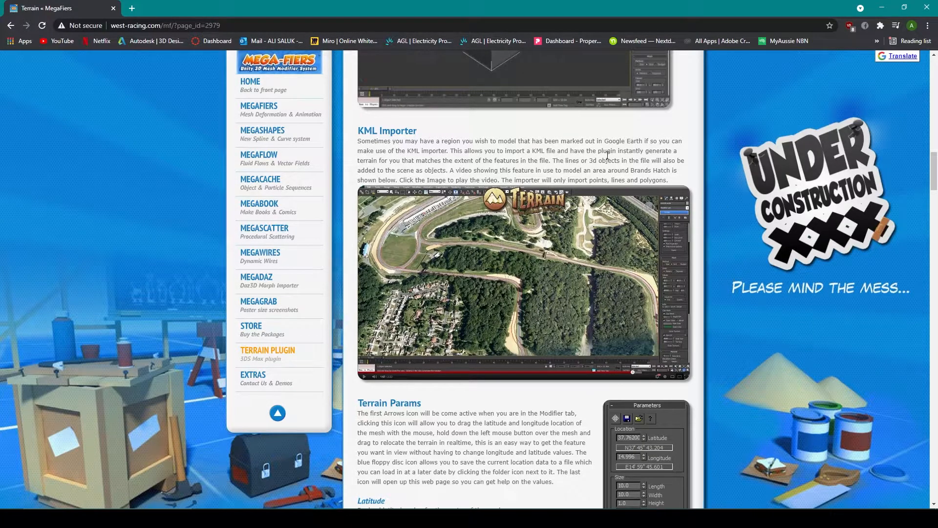
drag(606, 140, 644, 141)
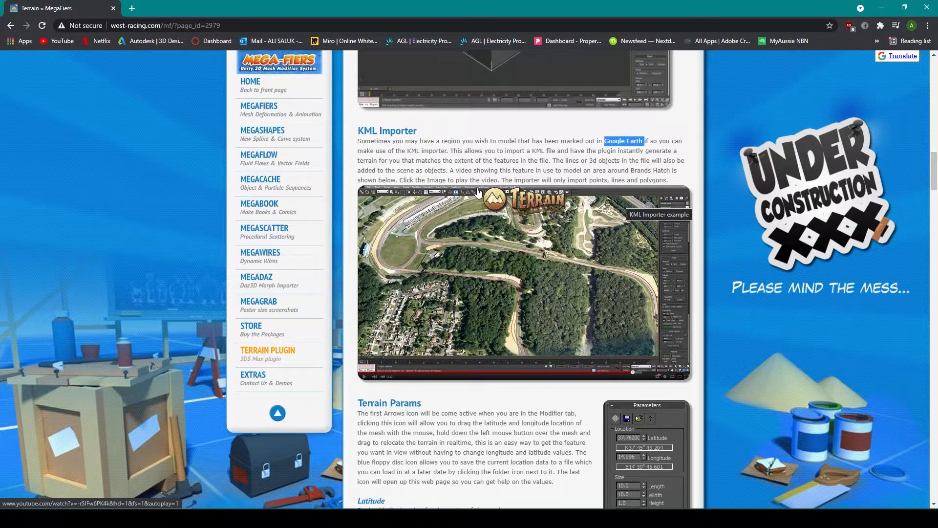
scroll(479, 209, down, 1)
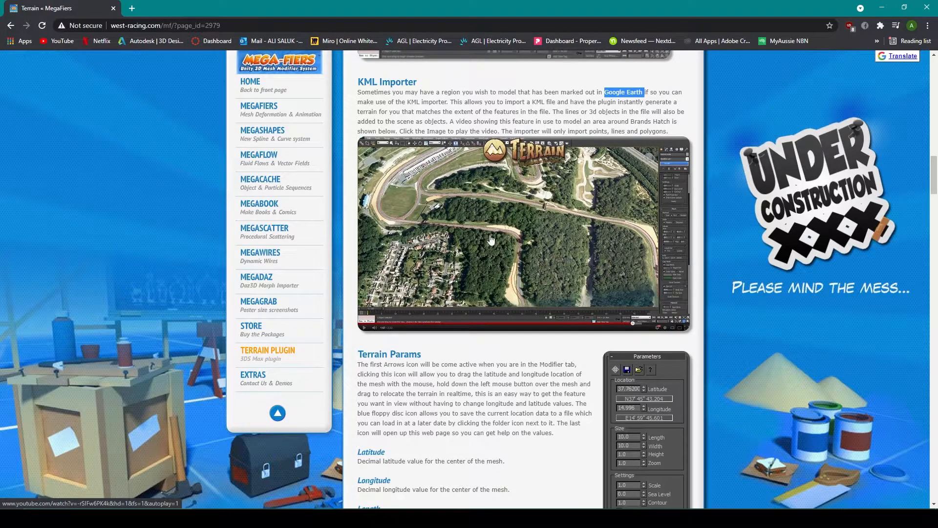
scroll(504, 278, down, 4)
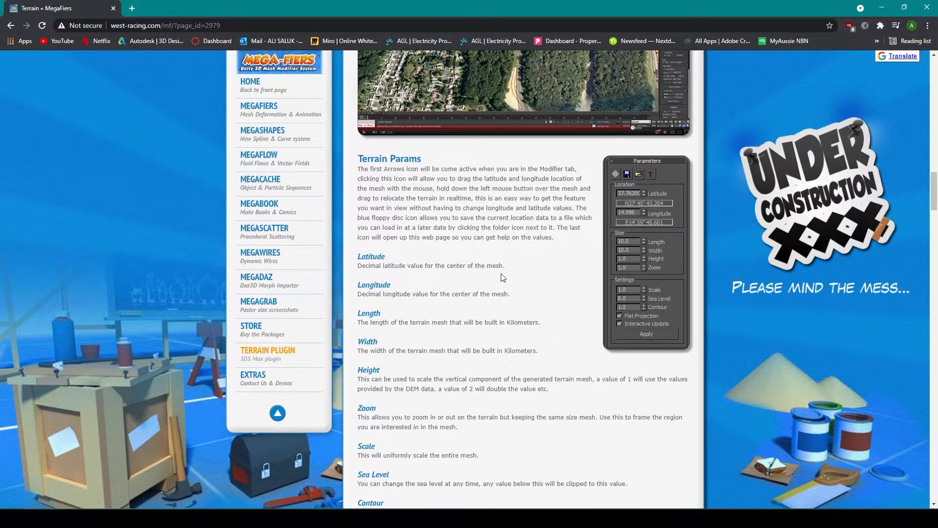
scroll(503, 277, down, 10)
key(Home)
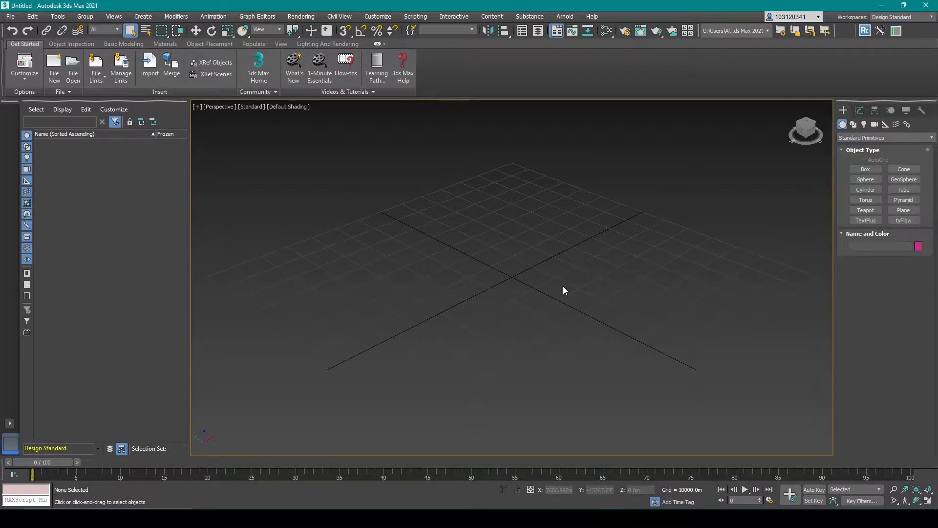
click(869, 139)
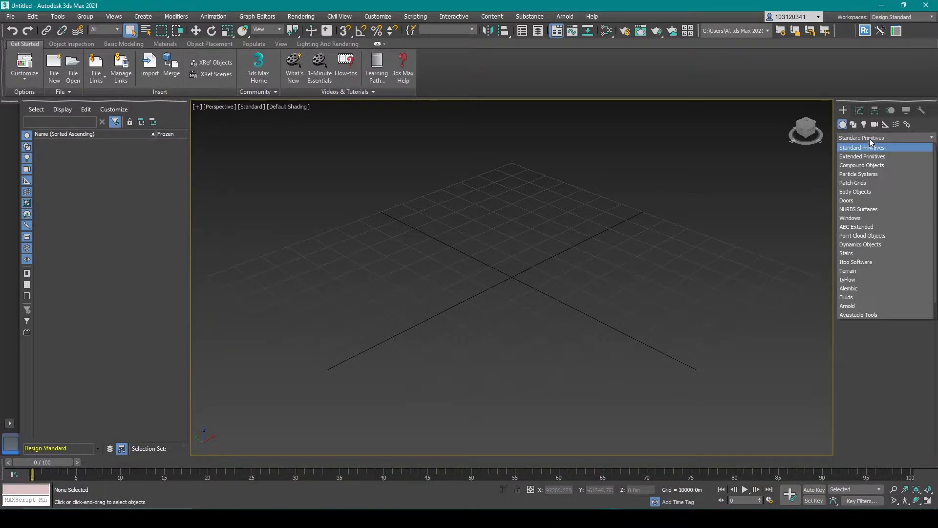
click(870, 271)
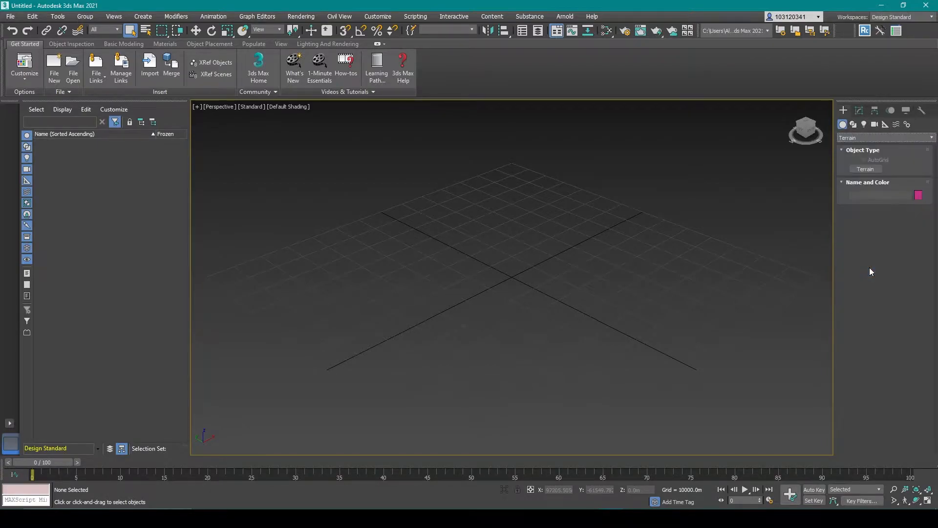
click(856, 136)
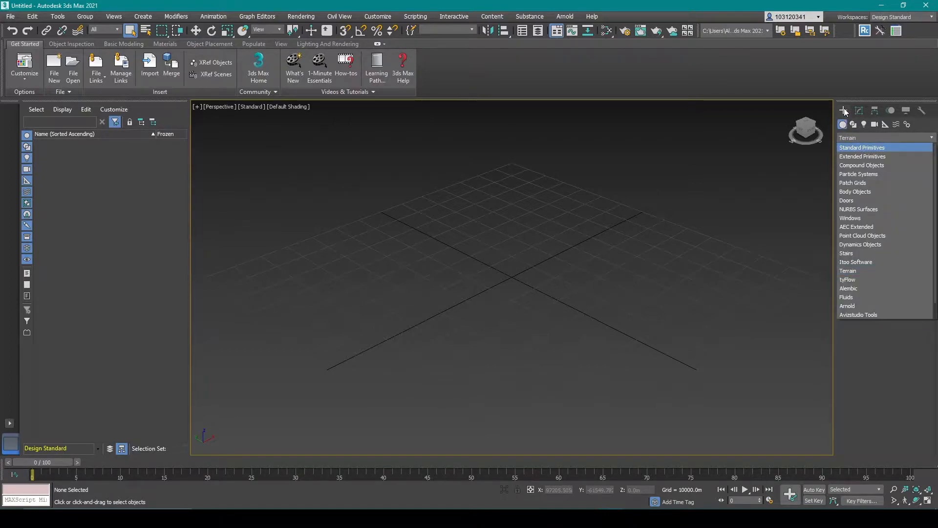
click(874, 148)
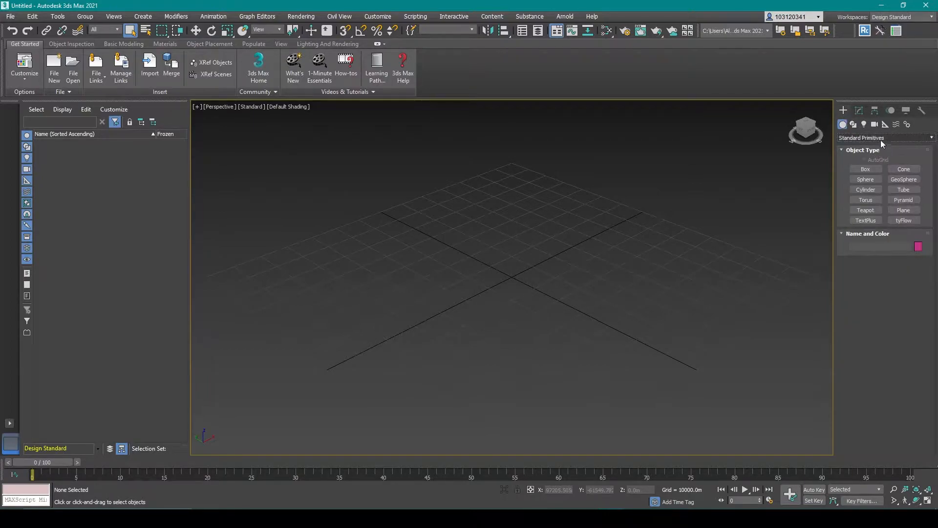
- Switch to the Terrain object category and create a Terrain object near the centre of the grid in the Perspective view
click(882, 142)
click(870, 262)
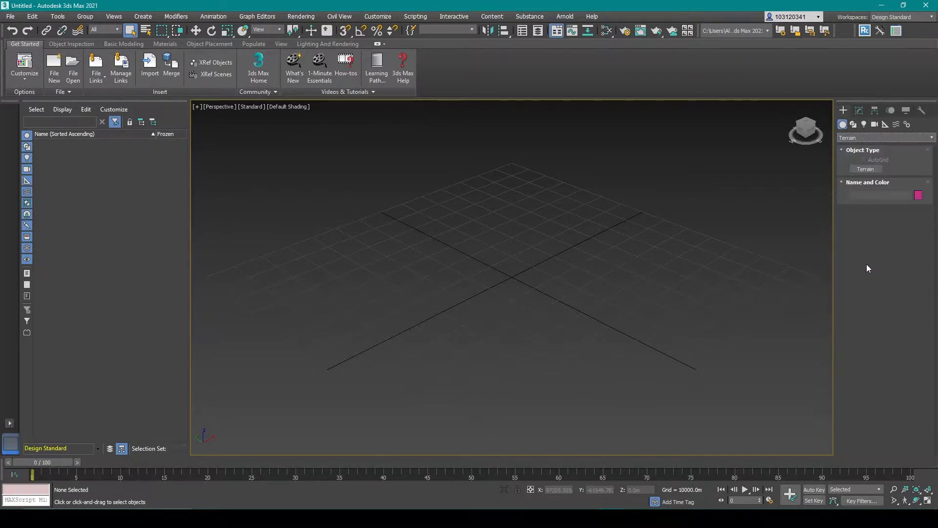
click(872, 170)
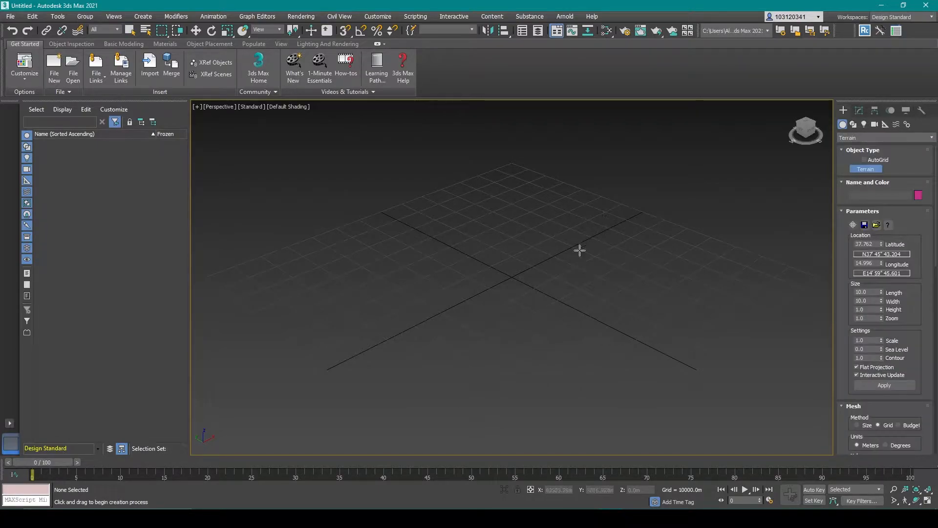
click(524, 288)
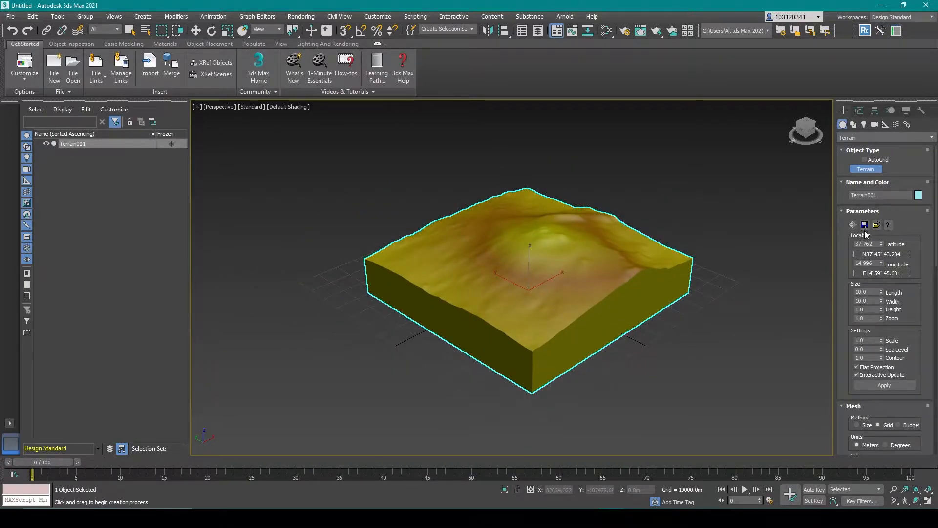
- Set the terrain's length to about 8.5, width 12.1, height 0.75 and zoom 2.83, with a contour value of 100
drag(881, 291, 877, 199)
scroll(874, 341, down, 1)
click(874, 343)
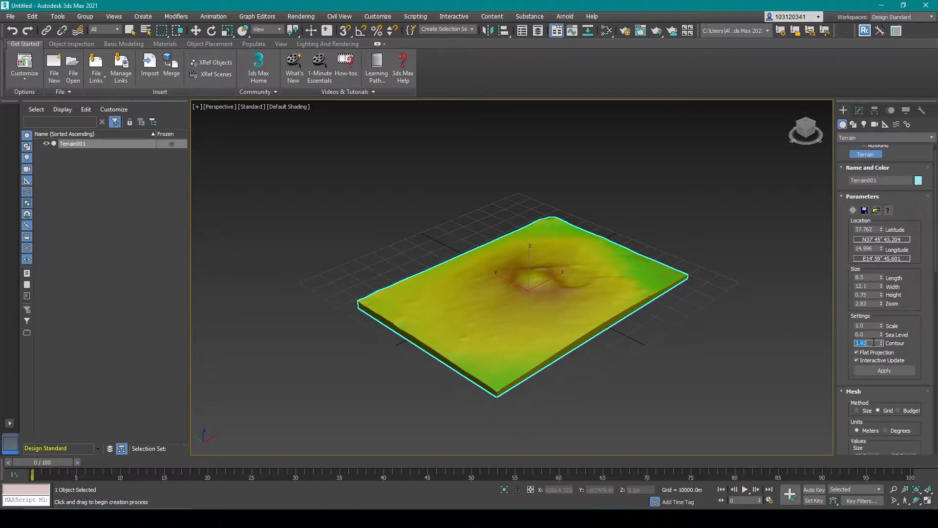
key(Return)
- Enlarge the terrain to a length of about 12.41, a width of 14.883 and a height of 2.03
drag(881, 277, 882, 254)
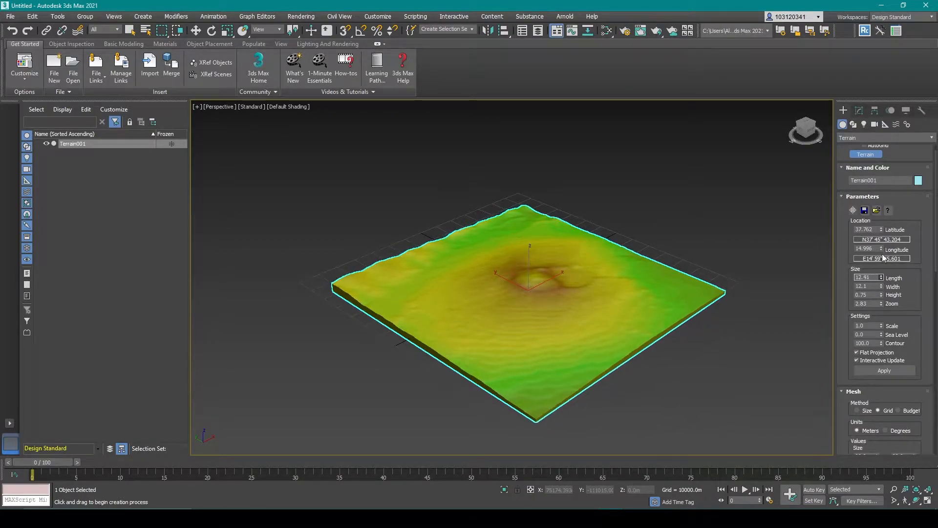
drag(881, 286, 879, 231)
scroll(690, 307, down, 3)
middle_drag(690, 306, 629, 305)
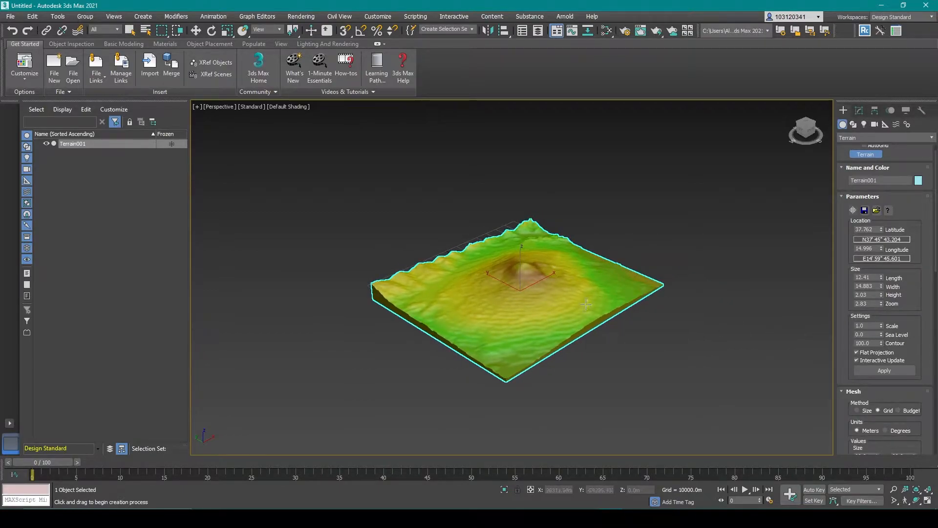
scroll(503, 288, up, 4)
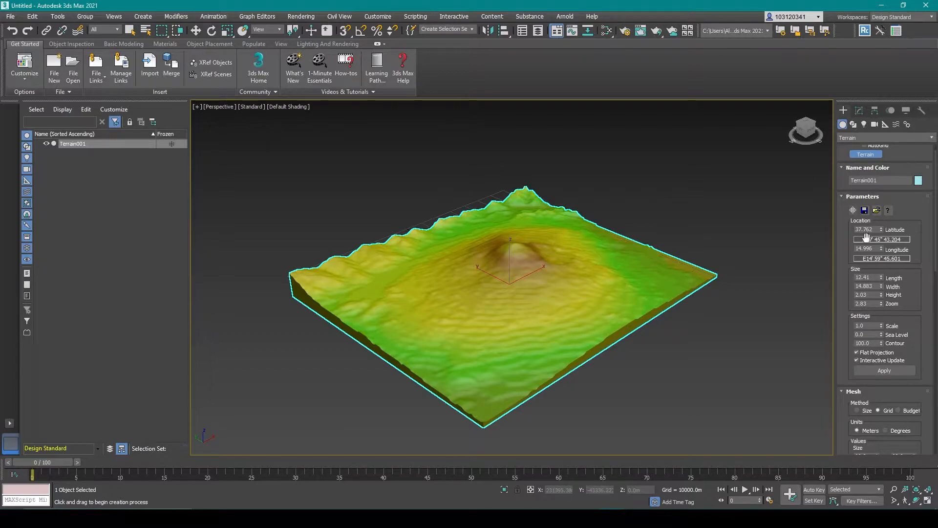
- Interactively shift the terrain's geographic location to about latitude 37.548 and longitude 14.989
click(859, 111)
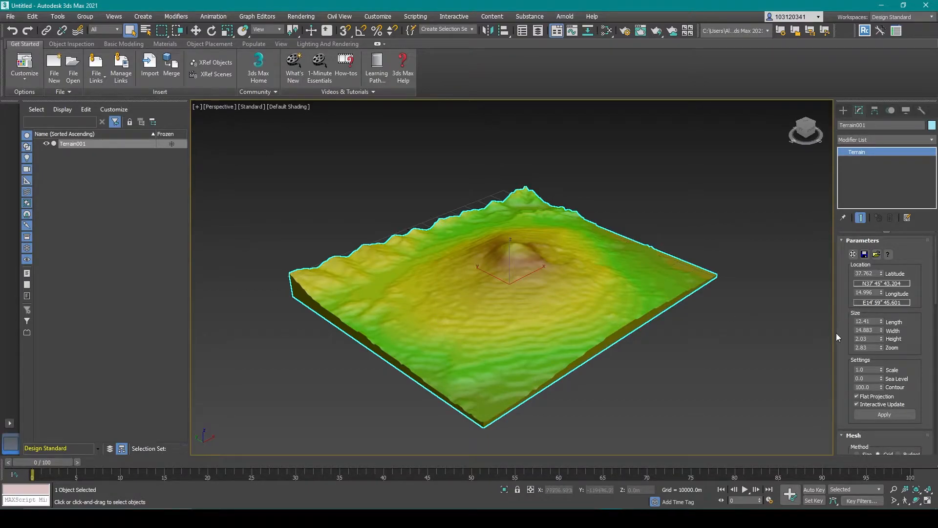
scroll(854, 271, down, 1)
scroll(876, 366, down, 2)
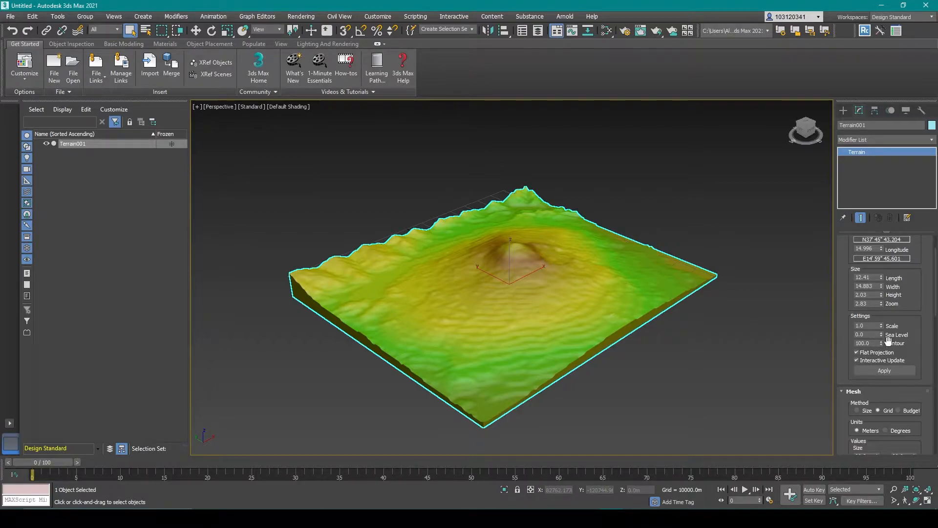
scroll(845, 305, up, 3)
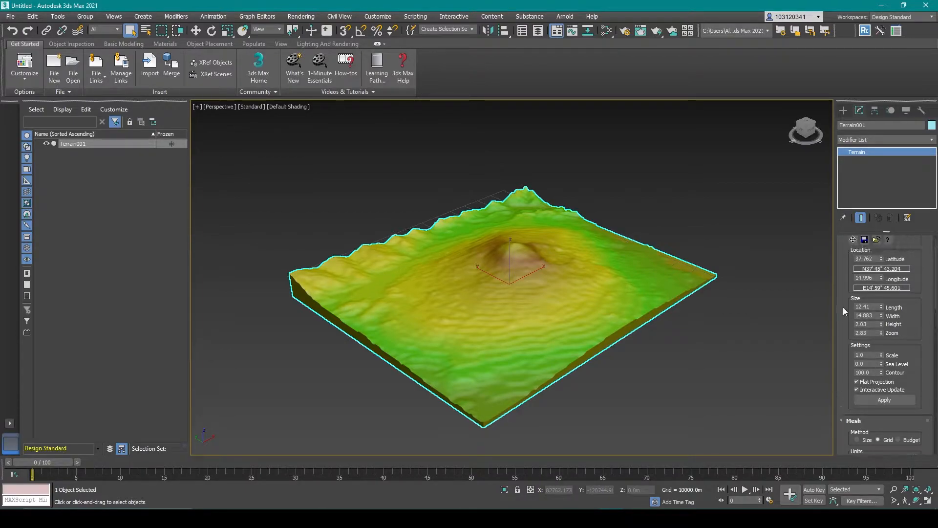
click(852, 254)
mouse_move(514, 329)
mouse_down()
mouse_move(546, 385)
mouse_move(541, 415)
mouse_move(608, 368)
mouse_move(561, 340)
mouse_move(502, 331)
mouse_move(562, 333)
mouse_move(508, 335)
mouse_up()
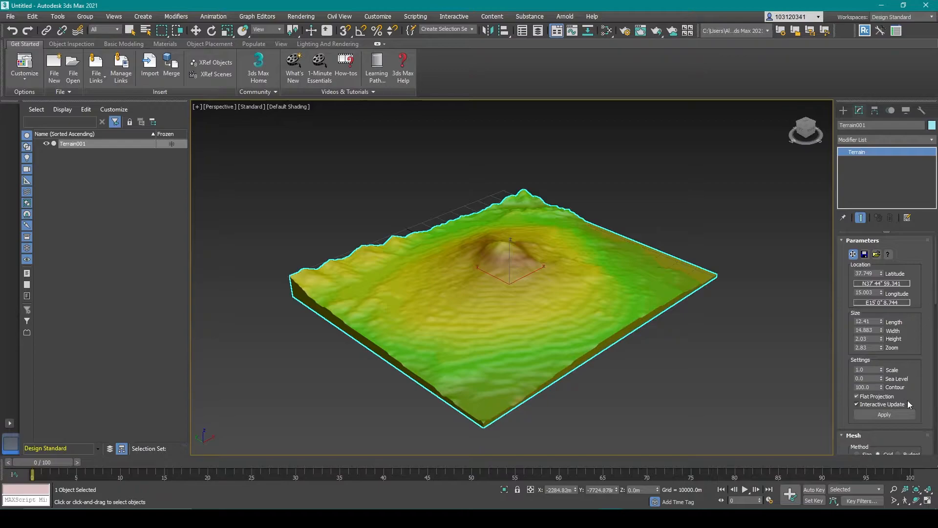
drag(476, 300, 422, 310)
drag(512, 284, 507, 321)
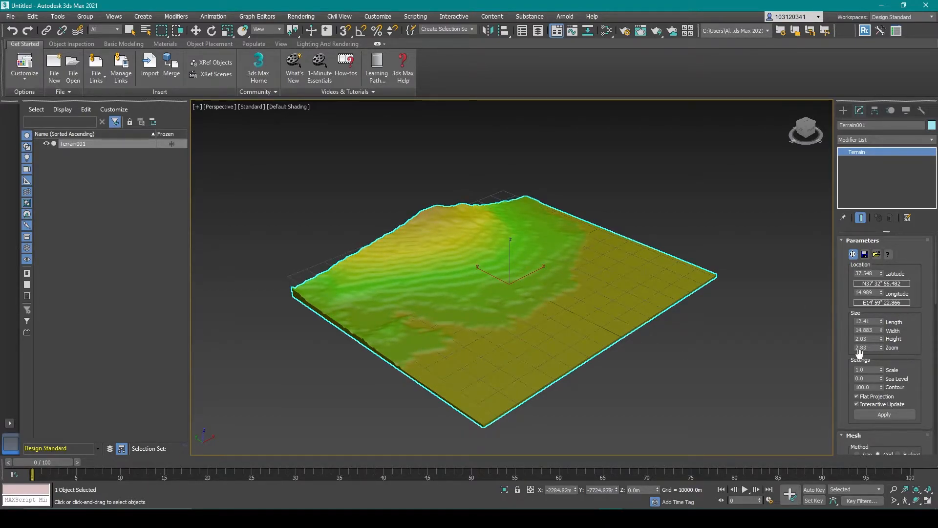
- Raise the terrain's sea level to about 36.073 and shift its location to bring the volcano peak back onto the mesh
scroll(889, 382, down, 1)
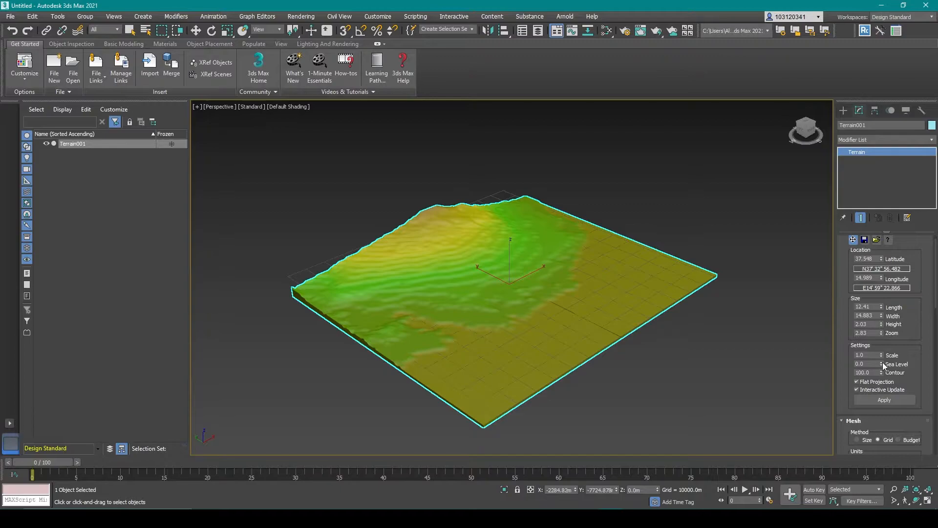
drag(881, 363, 847, 211)
drag(867, 493, 870, 373)
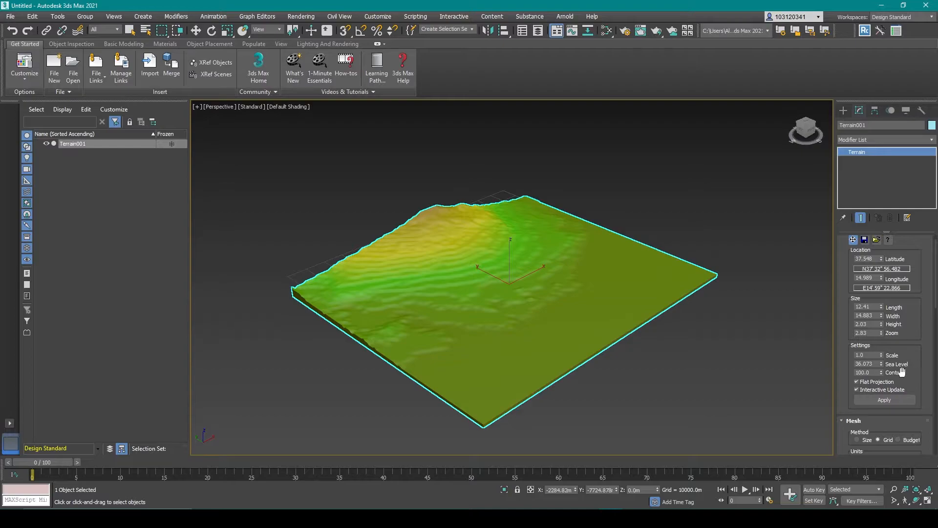
scroll(894, 384, down, 3)
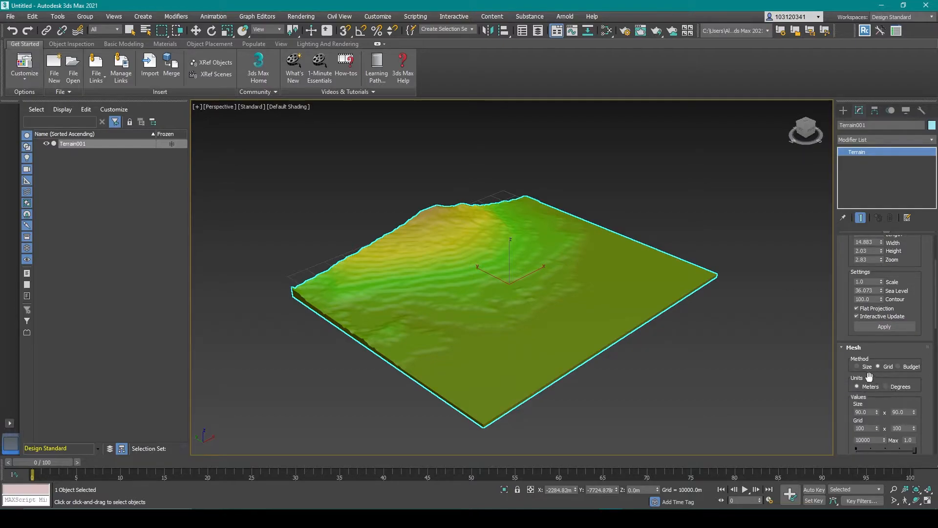
drag(488, 285, 736, 322)
- Set the terrain's mesh method to Size and display edged faces in the Perspective view
click(859, 367)
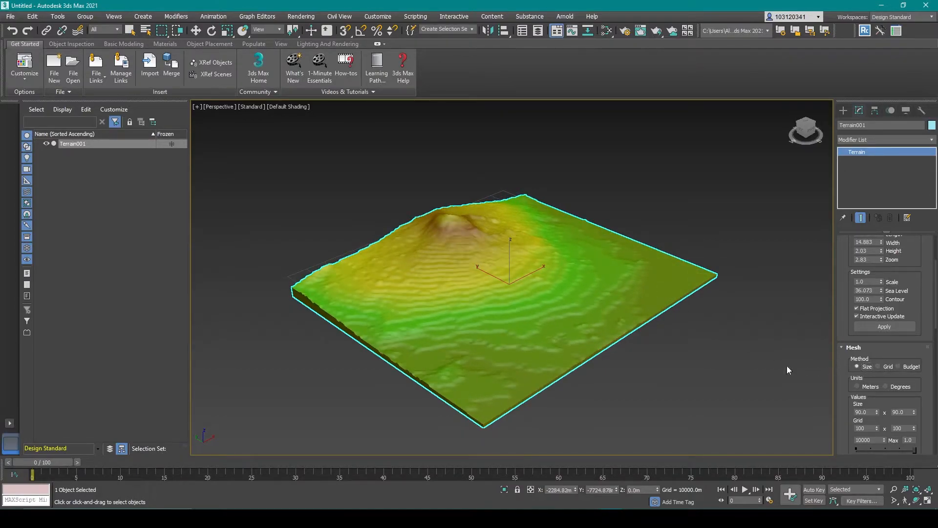
click(280, 107)
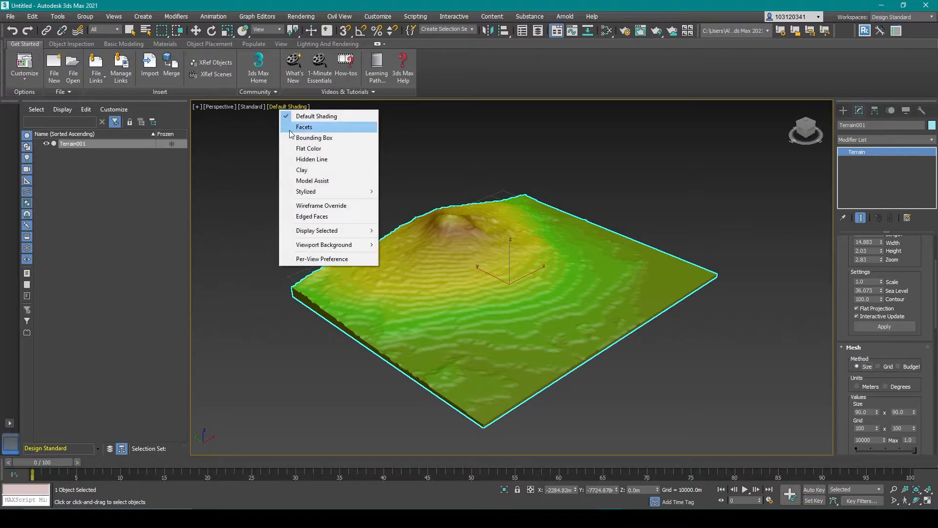
click(326, 216)
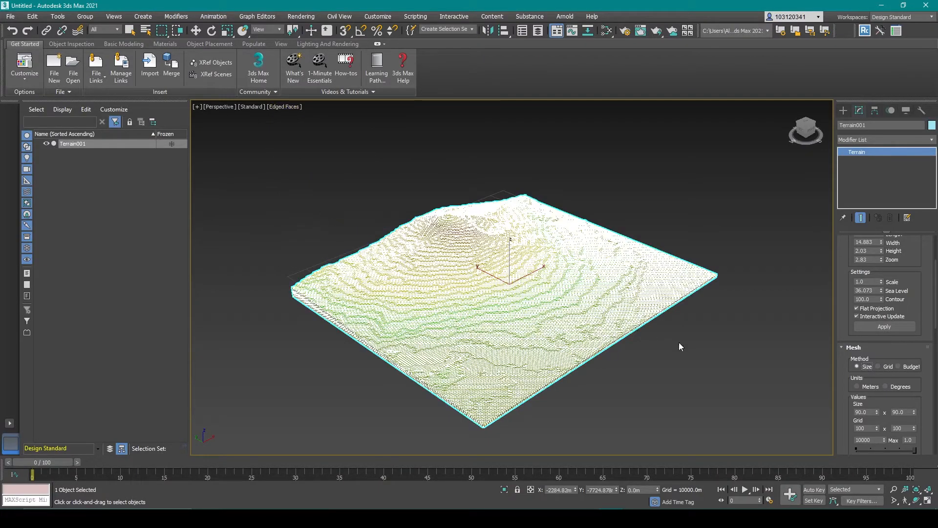
- Set the terrain's mesh units to Meters and enlarge the mesh cell size to about 381.6 by 319.5
scroll(897, 391, down, 1)
scroll(897, 392, down, 1)
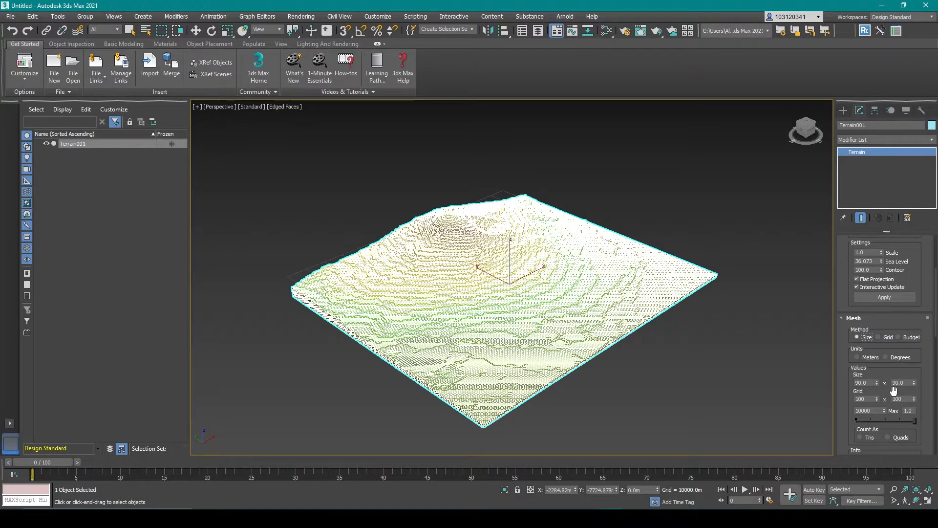
click(858, 355)
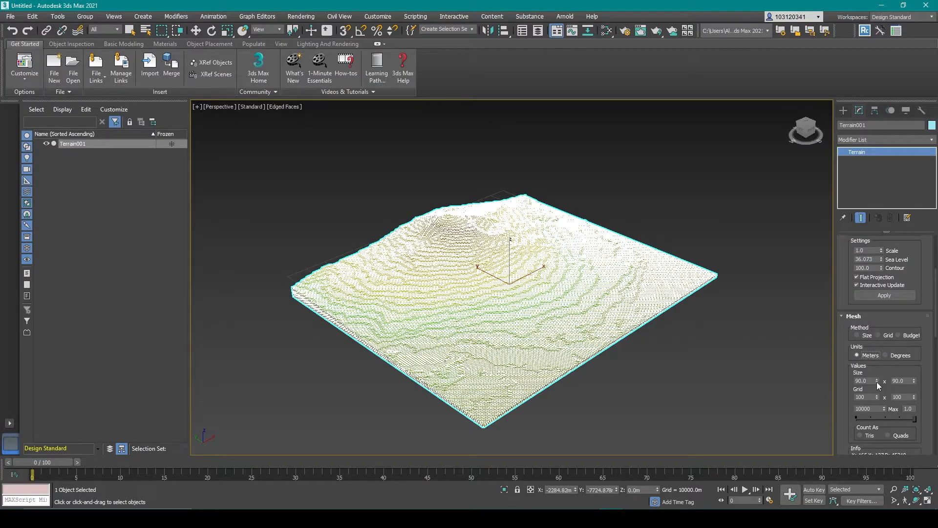
drag(859, 241, 896, 391)
drag(907, 306, 919, 337)
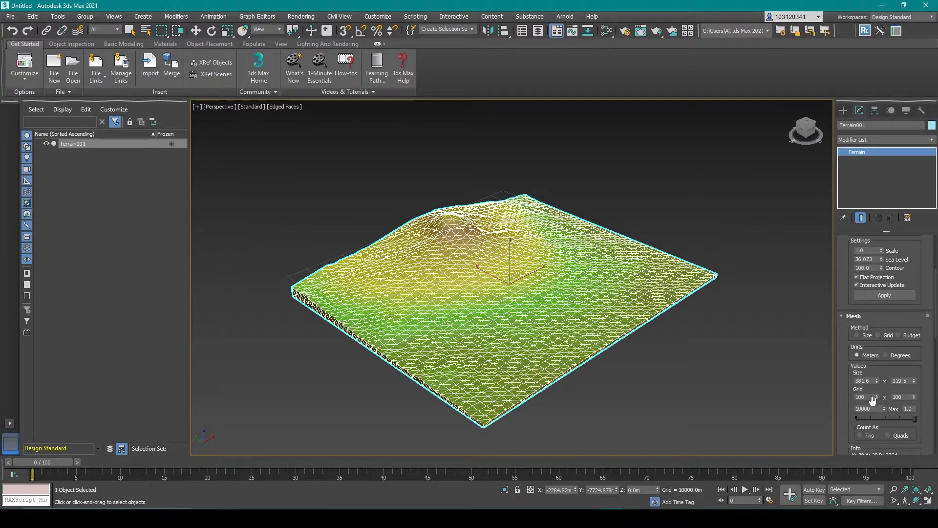
- Switch the terrain's mesh method to Grid and set the grid to 91 by 111
click(878, 335)
drag(877, 396, 913, 397)
click(908, 396)
scroll(912, 397, down, 1)
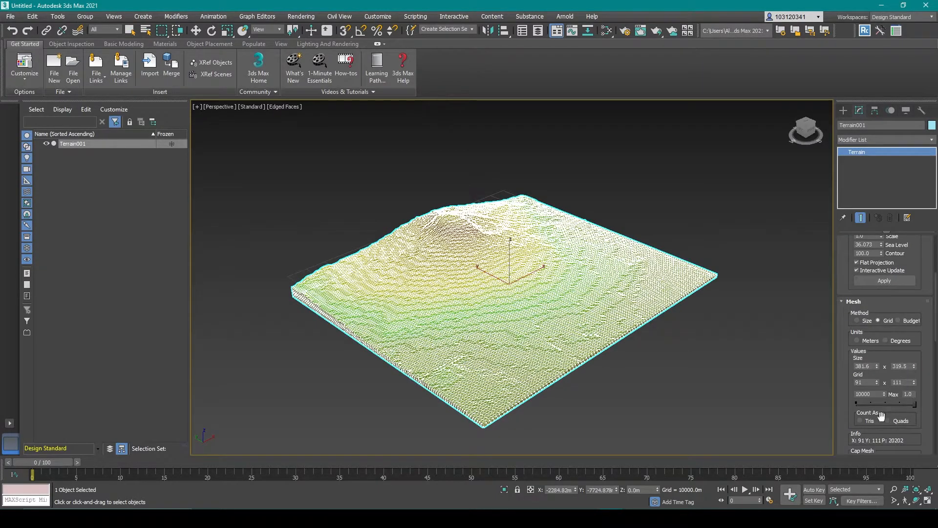
- Switch the terrain's mesh method to Budget with a polygon budget of 10000
click(899, 321)
mouse_move(913, 406)
mouse_down()
mouse_move(879, 404)
mouse_move(927, 398)
mouse_up()
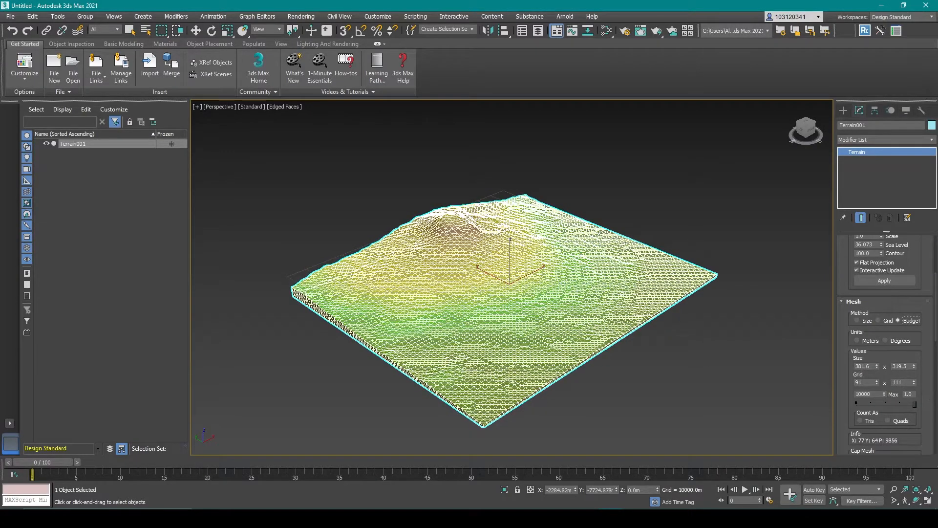
scroll(880, 337, down, 2)
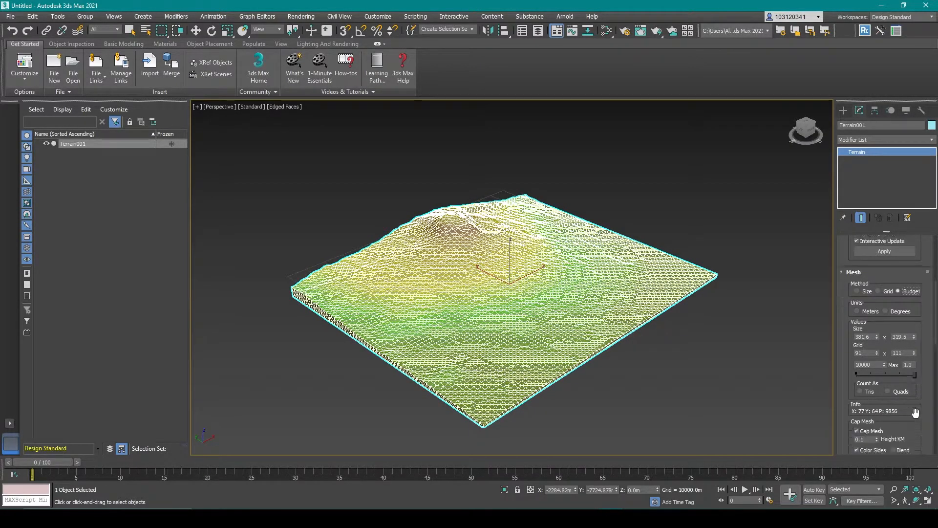
- Interactively shift the terrain's geographic location so the volcano peak sits near the center of the mesh
scroll(879, 337, up, 6)
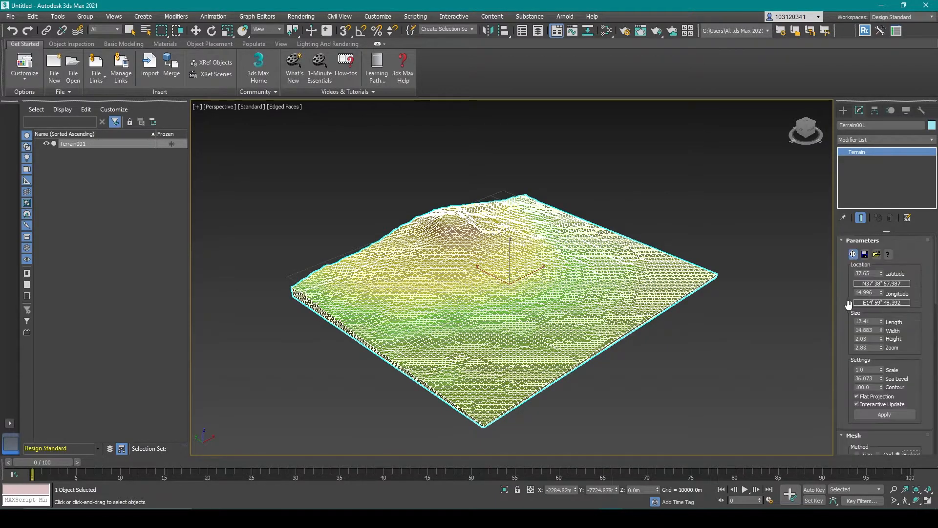
drag(601, 312, 611, 370)
scroll(887, 365, down, 5)
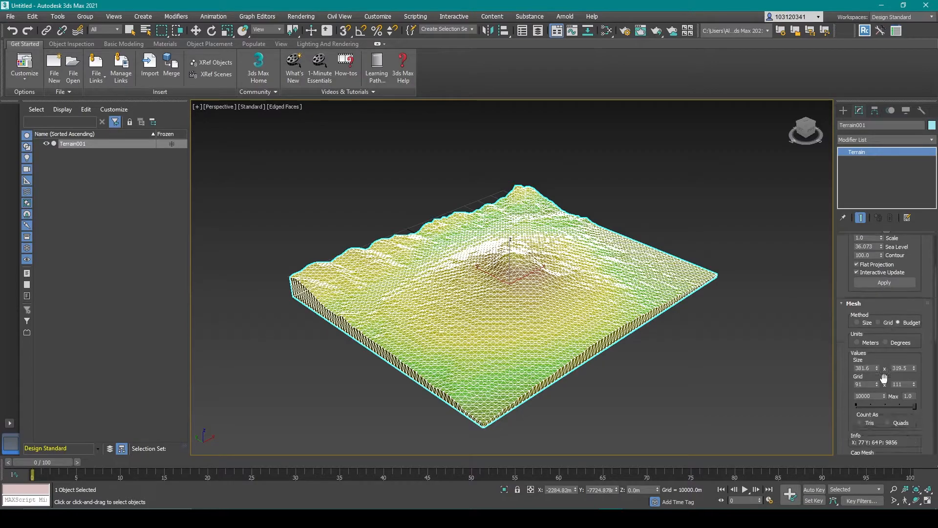
- Toggle the Cap Mesh option off and back on to compare the terrain with and without its closed sides
scroll(869, 405, down, 5)
scroll(846, 389, up, 4)
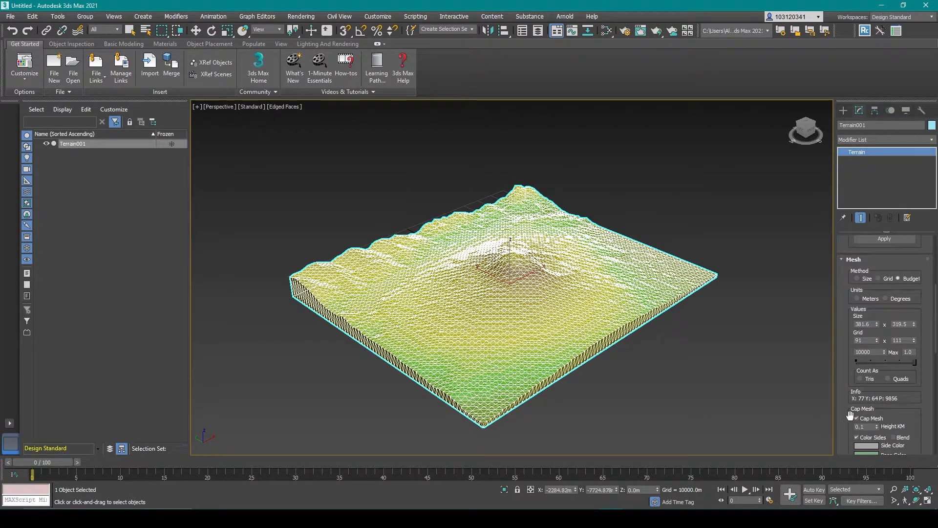
click(856, 418)
click(856, 418)
click(857, 418)
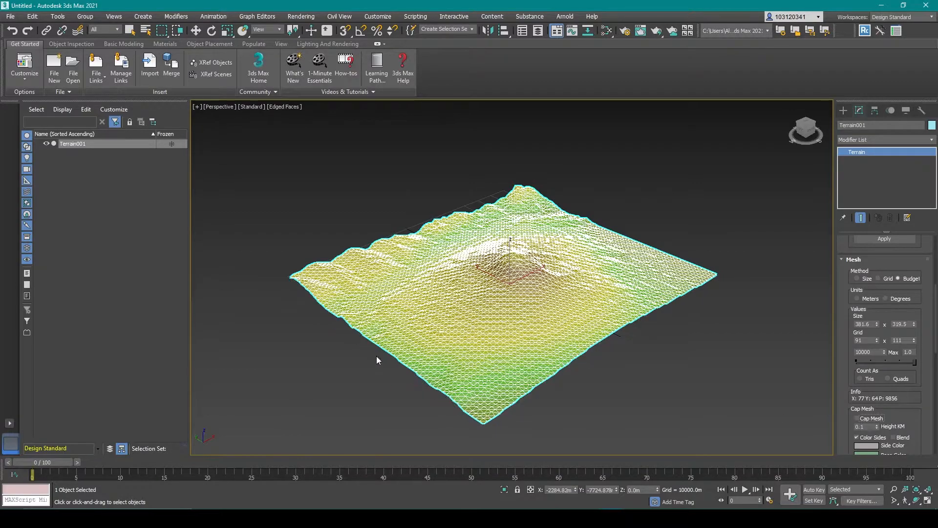
click(856, 419)
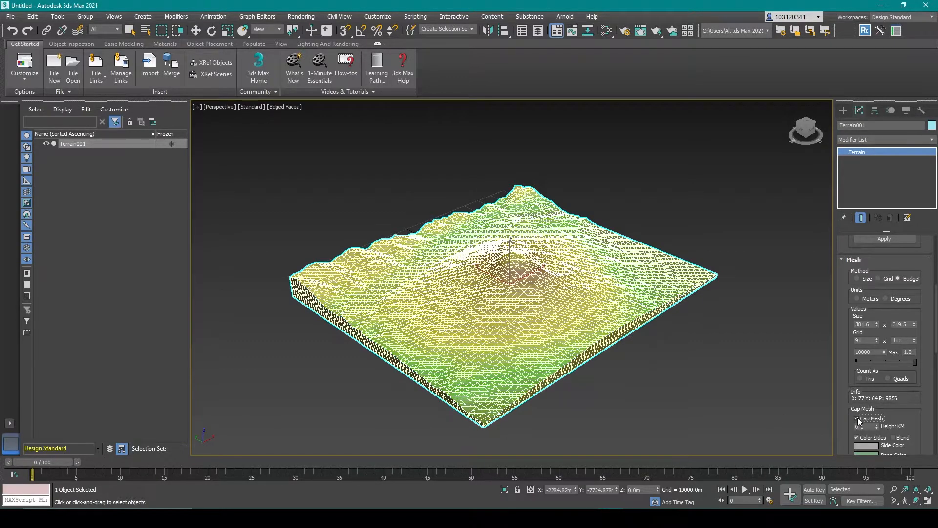
click(856, 419)
scroll(850, 415, down, 2)
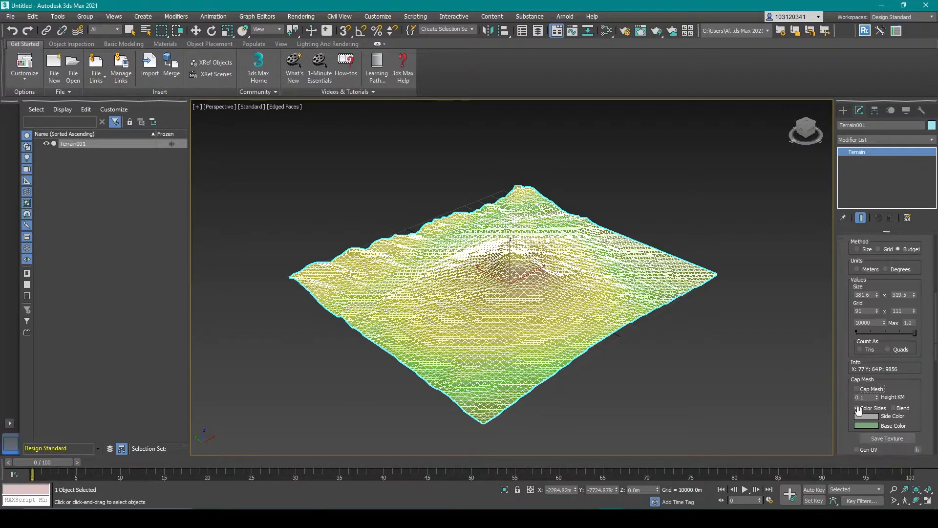
click(857, 390)
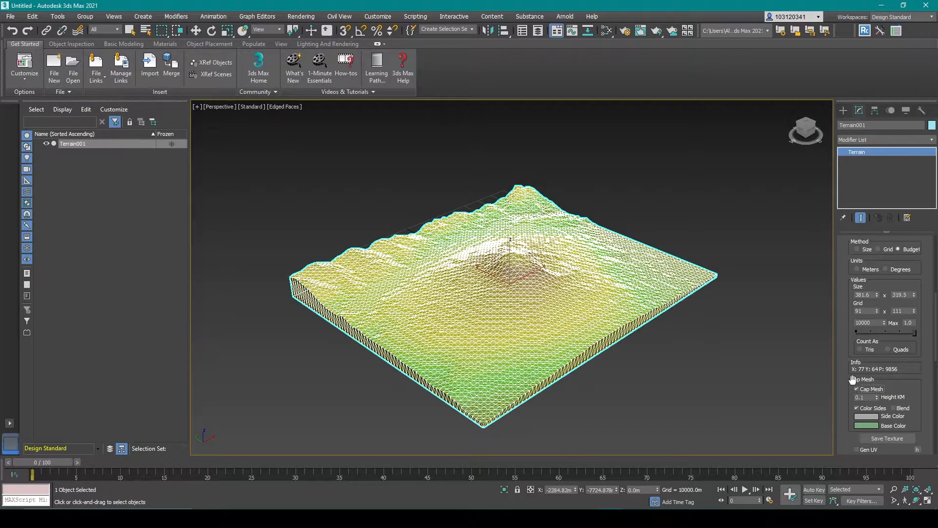
- Turn off edged faces in the Perspective view and inspect the shaded terrain from a lower angle
click(281, 106)
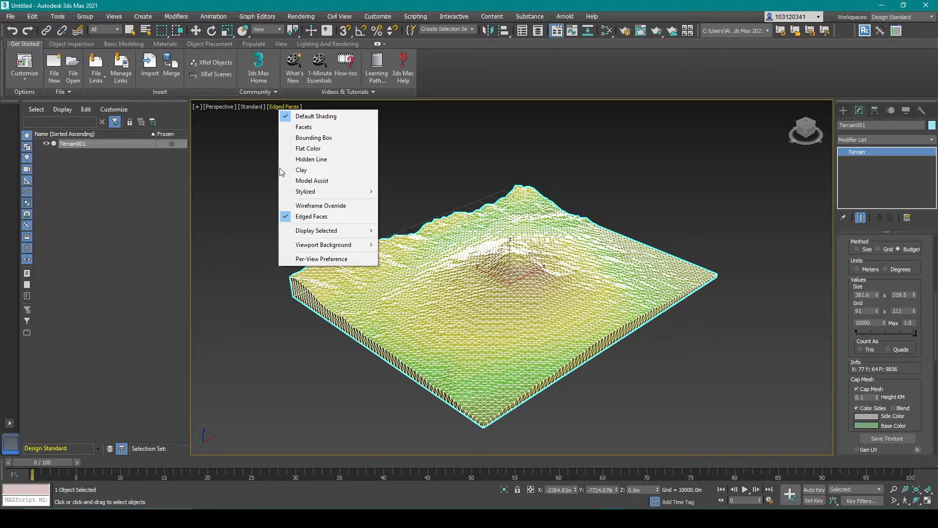
click(303, 216)
right_click(461, 365)
mouse_move(506, 339)
click(661, 414)
middle_drag(592, 375, 634, 349)
alt+middle_drag(634, 349, 633, 341)
scroll(596, 316, down, 3)
middle_drag(596, 316, 553, 345)
scroll(553, 344, up, 3)
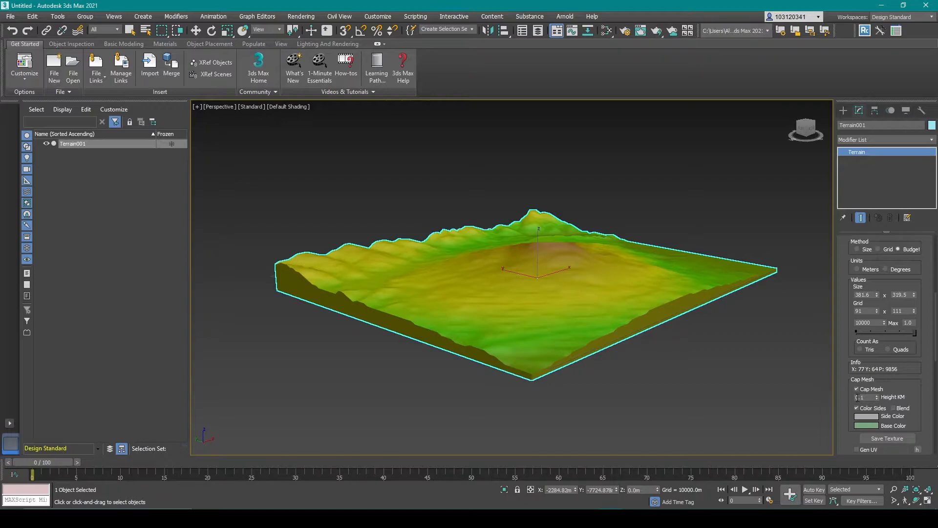
- Toggle the terrain's mesh cap off and on and try a pale green side color of 102, 178, 148
click(856, 389)
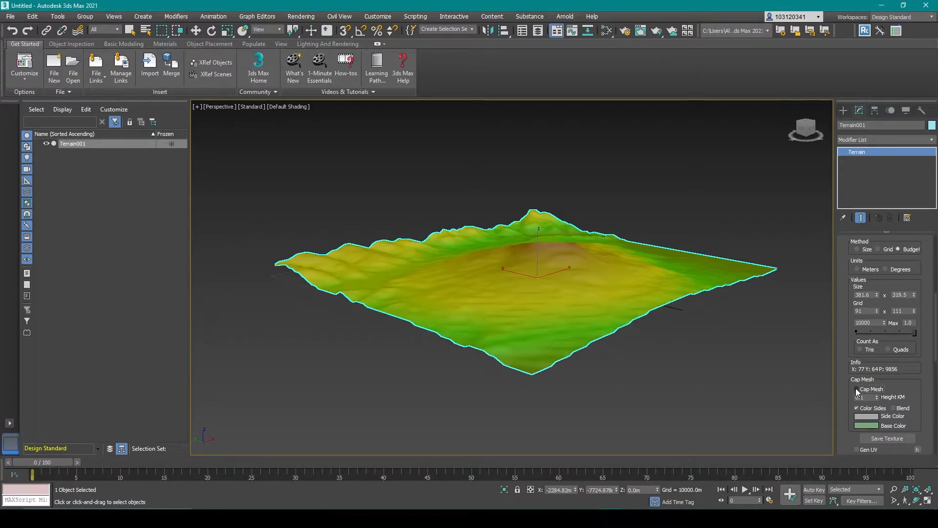
click(856, 389)
click(873, 417)
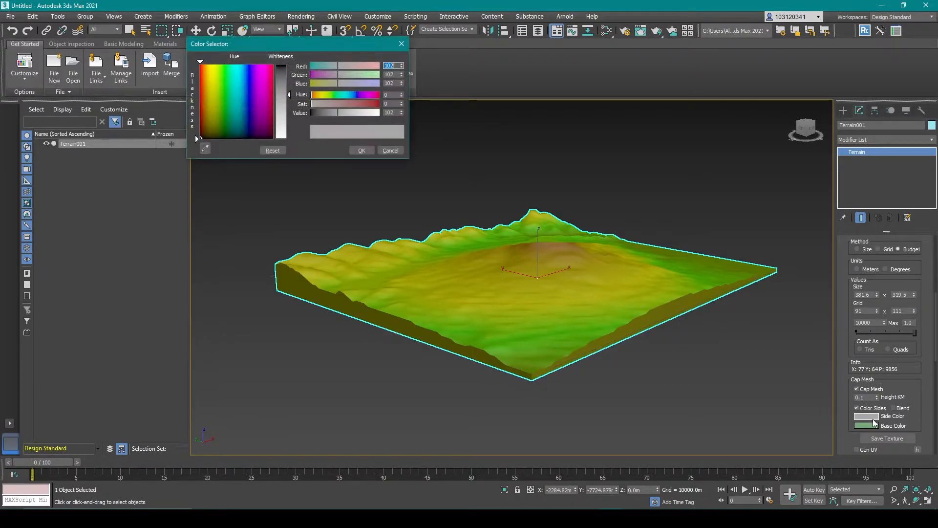
mouse_move(253, 123)
mouse_down()
mouse_move(224, 97)
mouse_move(232, 103)
mouse_up()
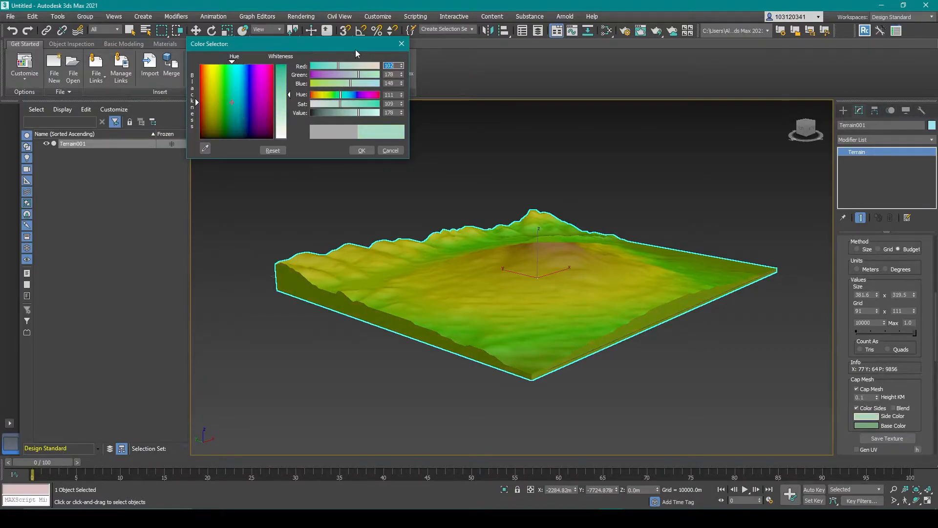
click(401, 45)
- Turn off Color Sides for the terrain's mesh cap and inspect the sides from a higher angle
click(857, 407)
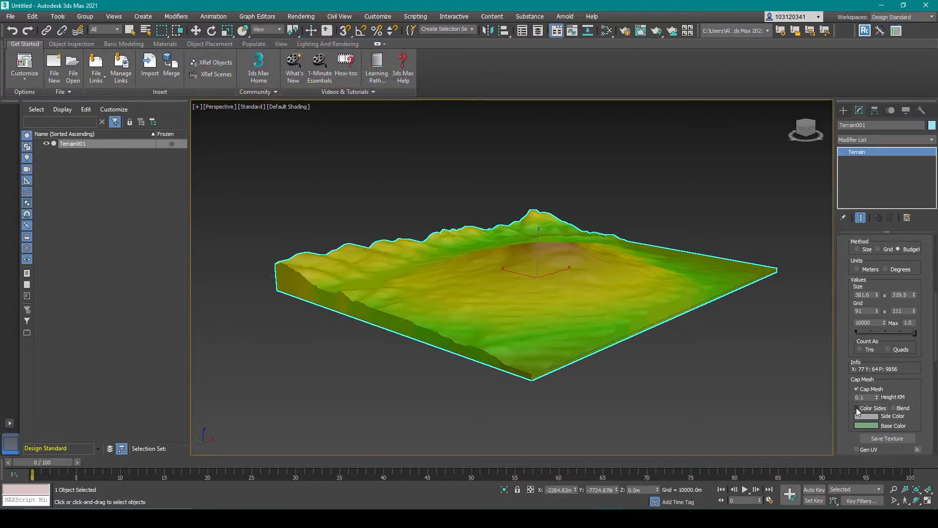
drag(661, 292, 638, 283)
alt+middle_drag(639, 283, 776, 336)
scroll(870, 341, down, 5)
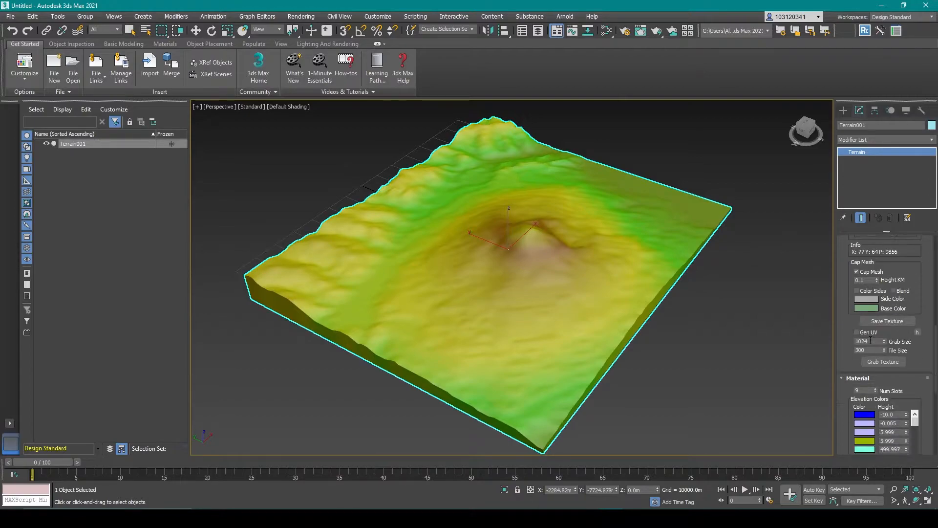
- Change the elevation color at height 2499.998 to a pale teal of about red 106, green 170, blue 171
scroll(605, 311, down, 4)
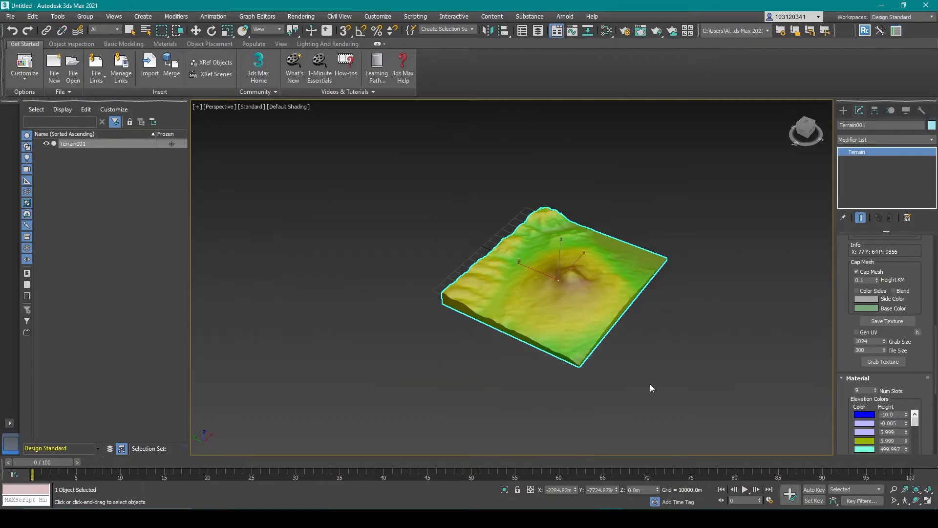
scroll(581, 308, up, 4)
scroll(582, 307, down, 2)
scroll(865, 404, down, 1)
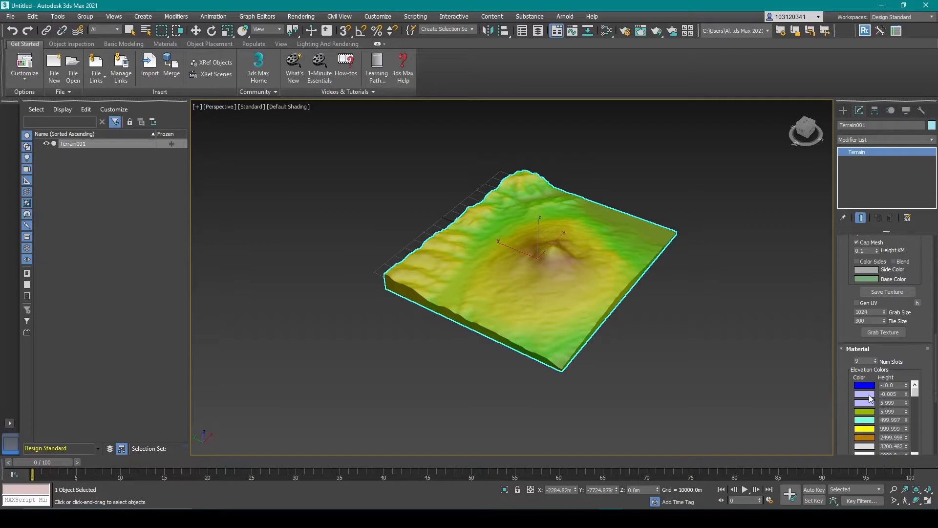
scroll(879, 421, down, 1)
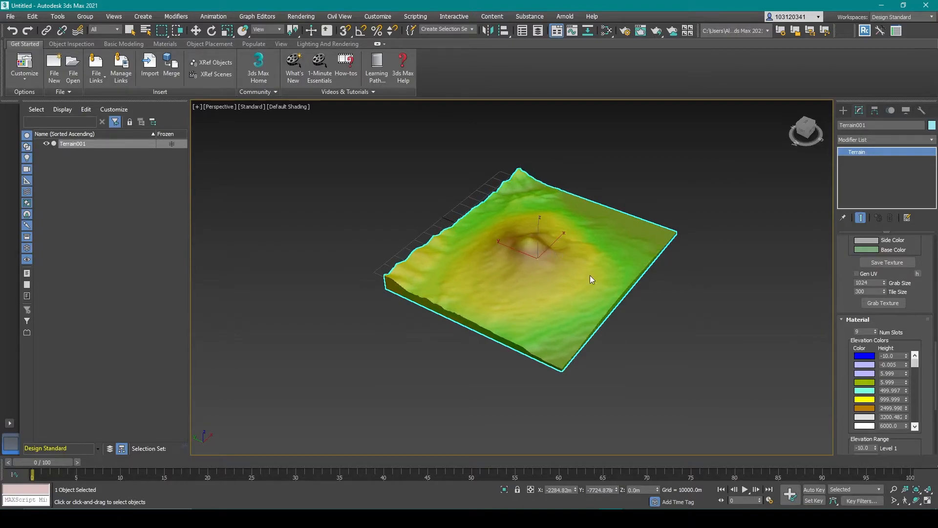
click(864, 410)
mouse_move(262, 88)
mouse_down()
mouse_move(245, 84)
mouse_move(259, 138)
mouse_move(271, 130)
mouse_move(283, 139)
mouse_move(283, 66)
mouse_move(283, 96)
mouse_up()
mouse_move(226, 111)
mouse_down()
mouse_move(253, 105)
mouse_move(245, 119)
mouse_move(255, 96)
mouse_move(236, 106)
mouse_up()
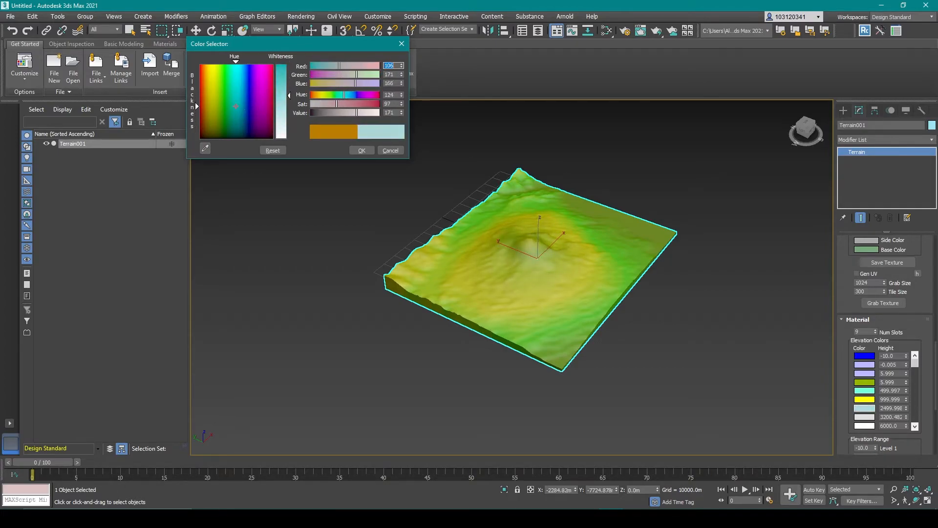
- Look through the terrain's remaining Material and Extras settings and accept the new elevation color
scroll(843, 380, down, 5)
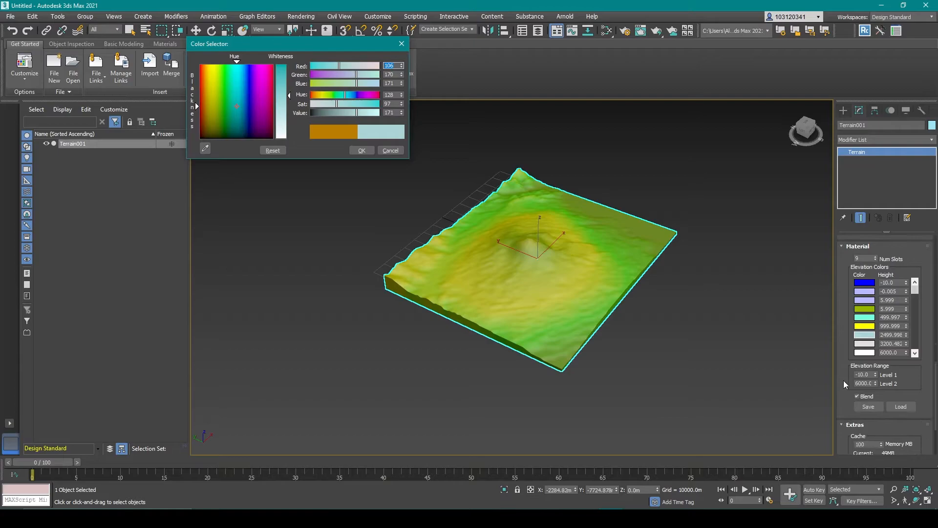
scroll(854, 374, down, 3)
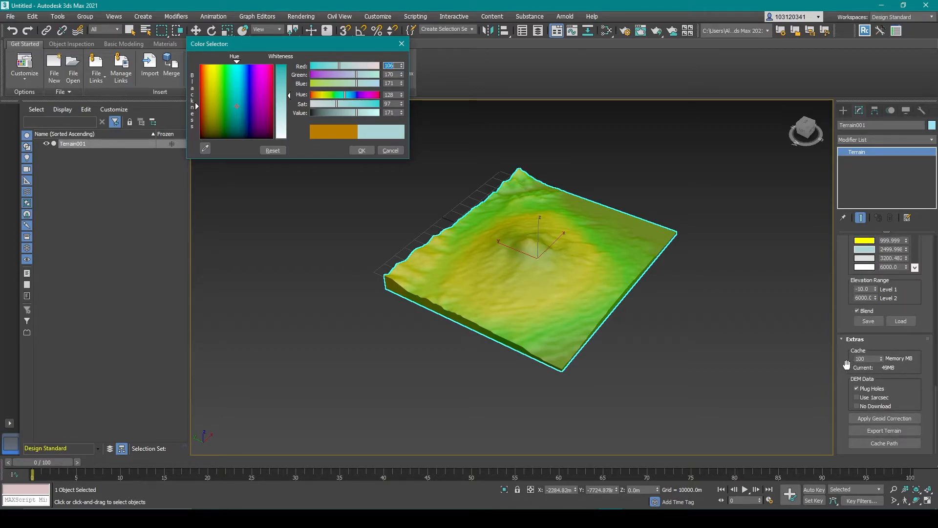
scroll(844, 368, up, 8)
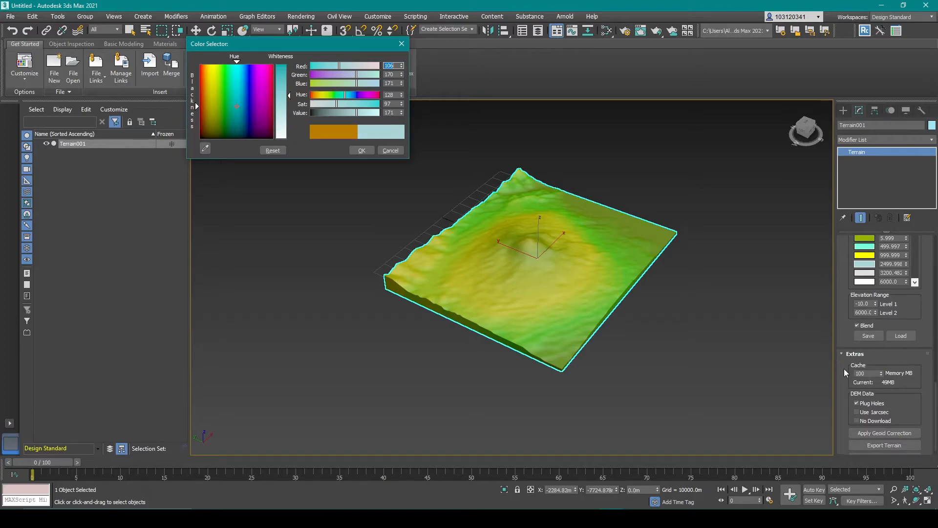
scroll(844, 369, up, 12)
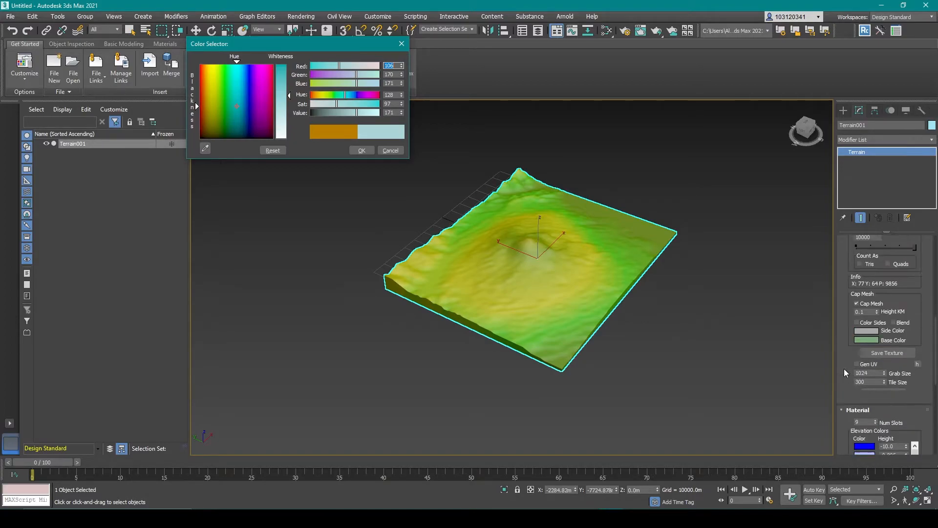
scroll(843, 365, up, 8)
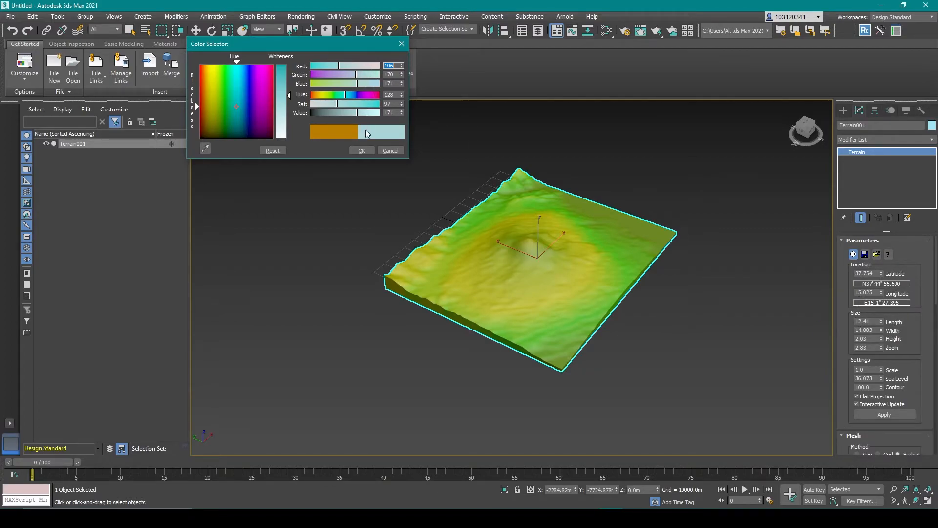
middle_drag(668, 389, 609, 381)
click(361, 151)
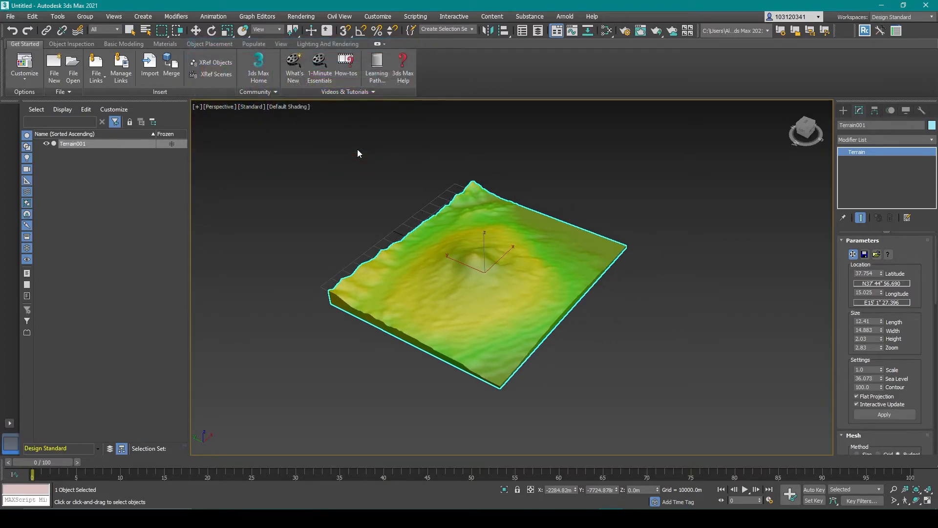